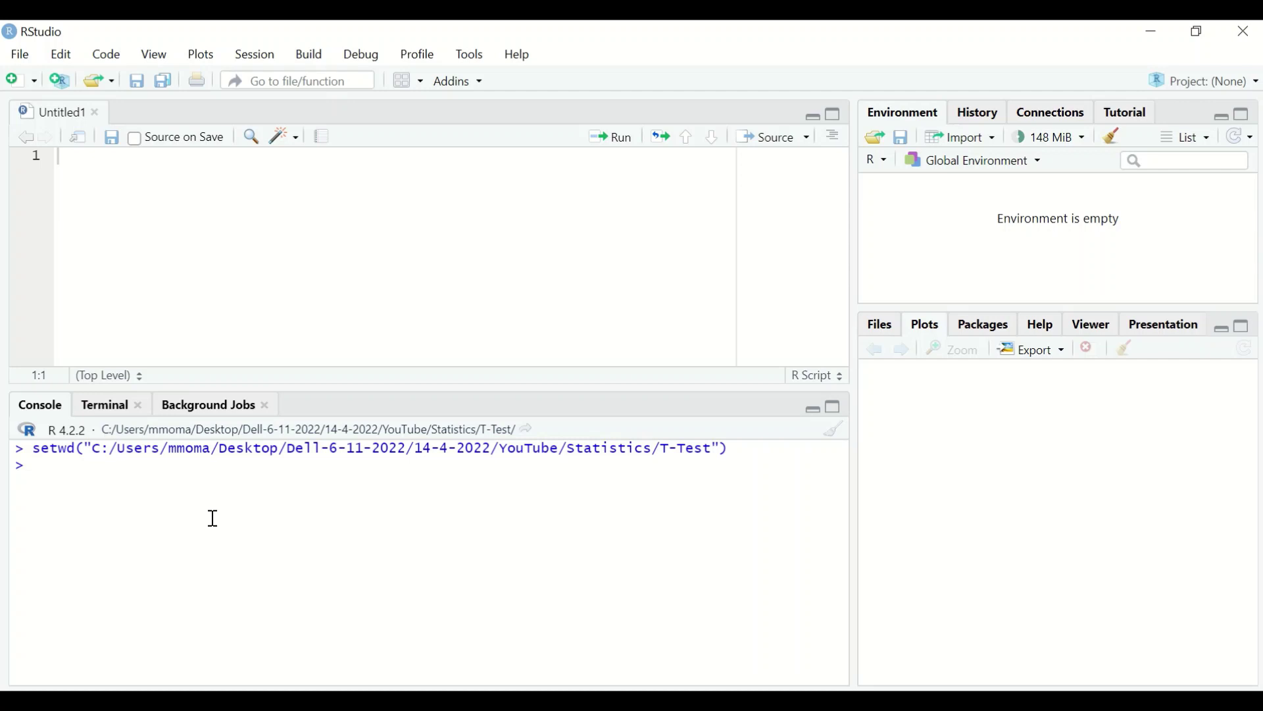
Load the tidyverse package in the console with library(tidyverse)
text(library)
key(Tab)
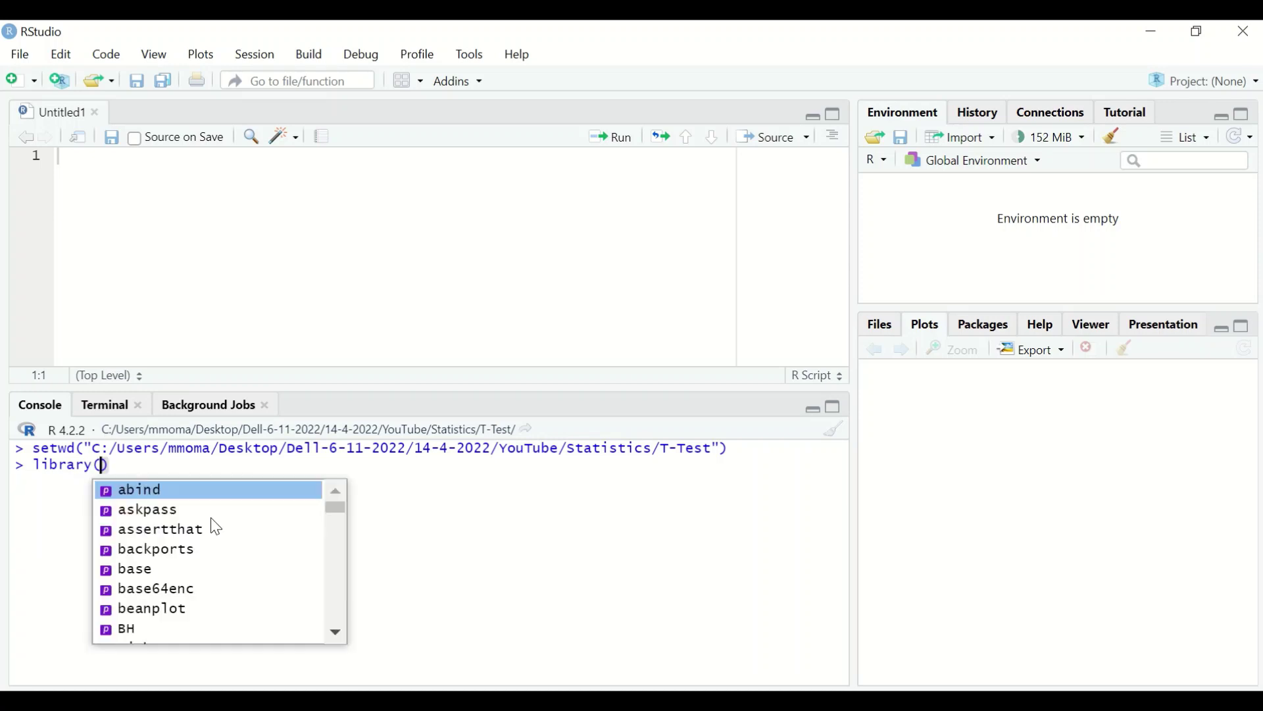
text(tidy)
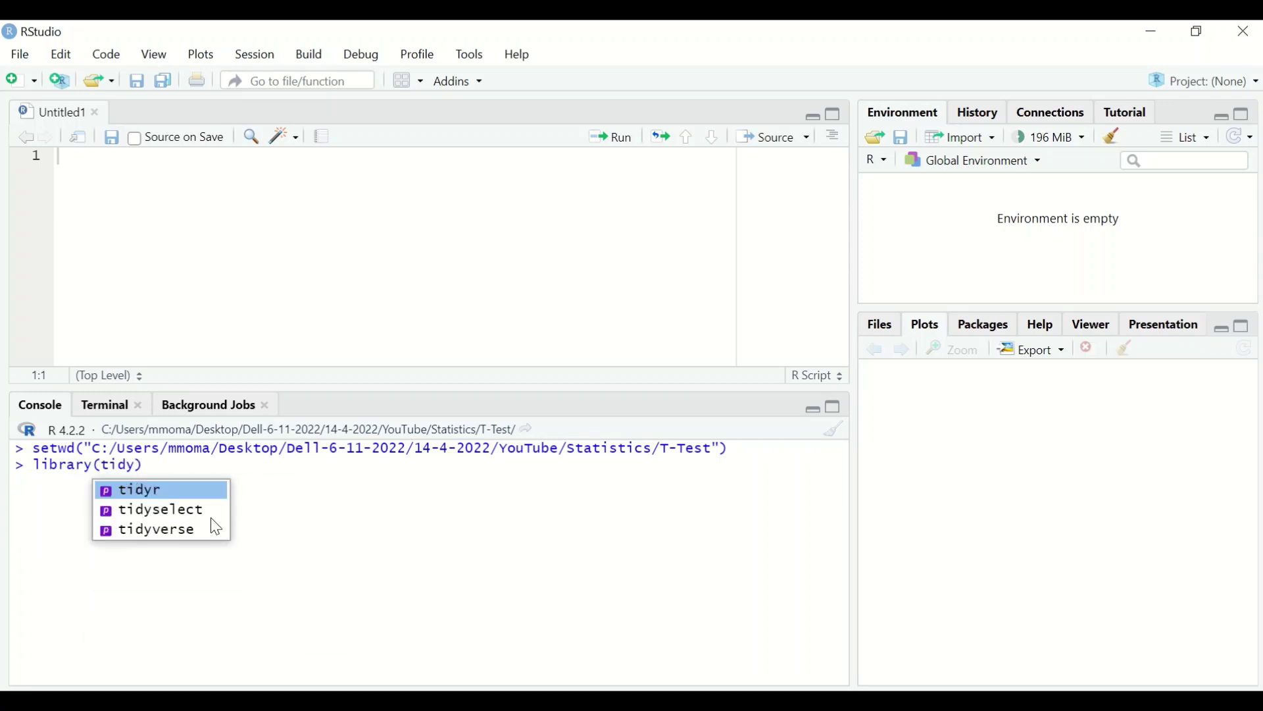
key(Down)
key(Down)
key(Tab)
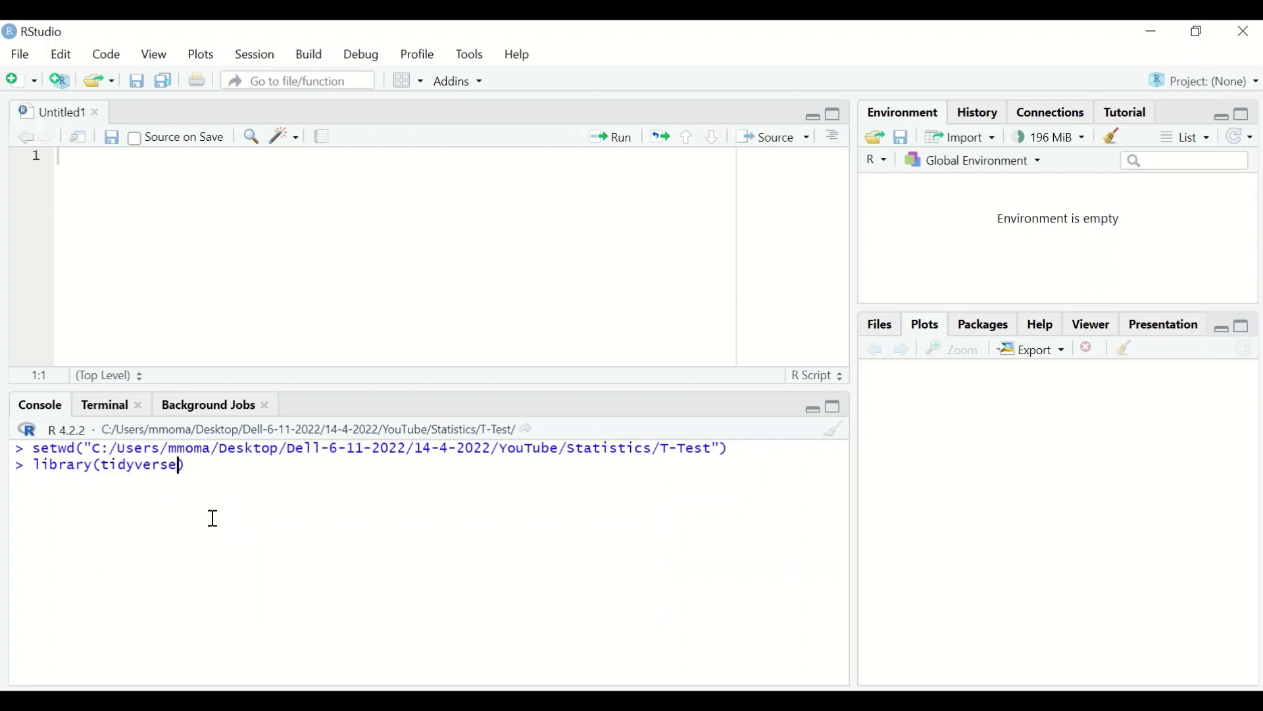
key(Return)
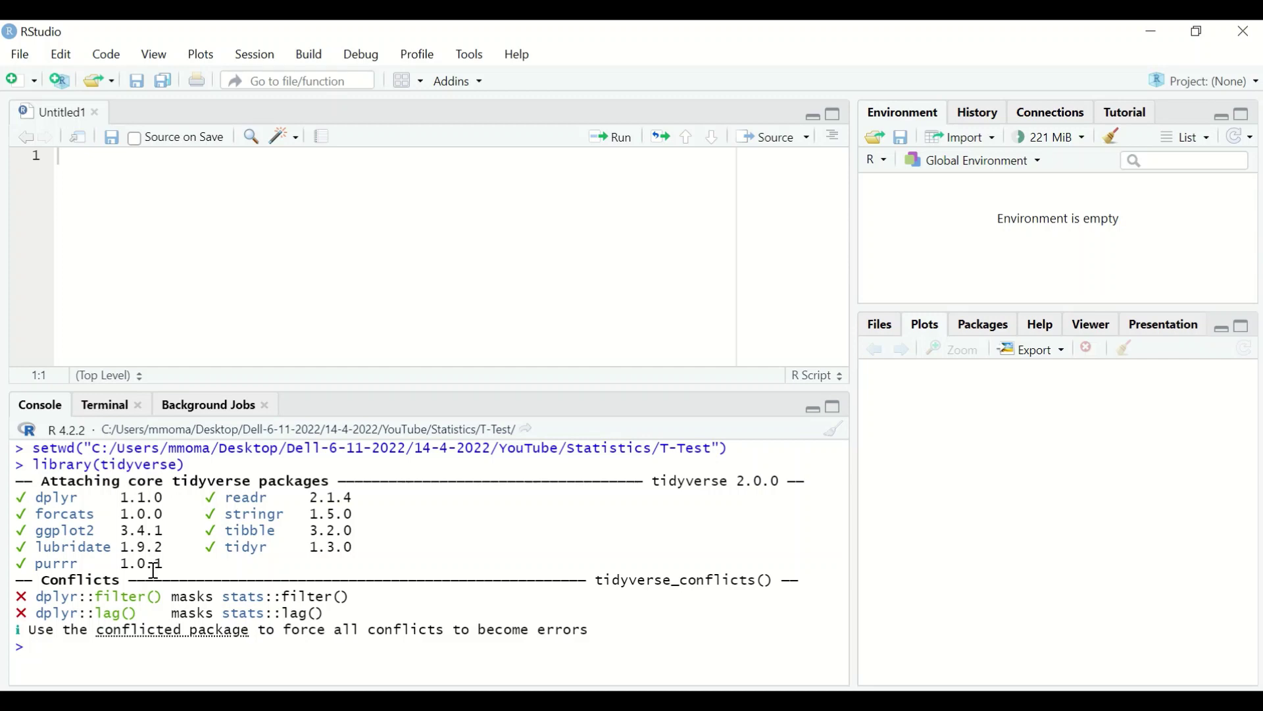
Read the file gender_height.csv with read_csv and assign it to a data object named h
text(h)
key(alt)
key(alt+minus)
text(read)
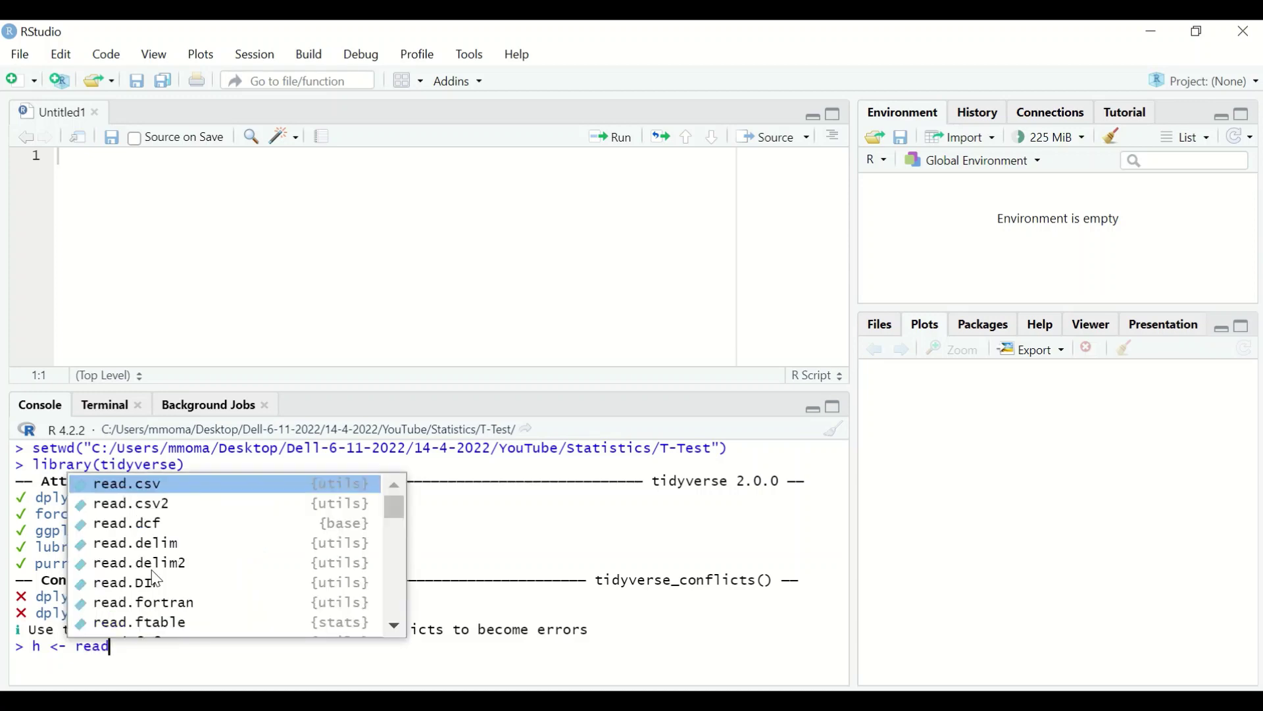
text(_csv)
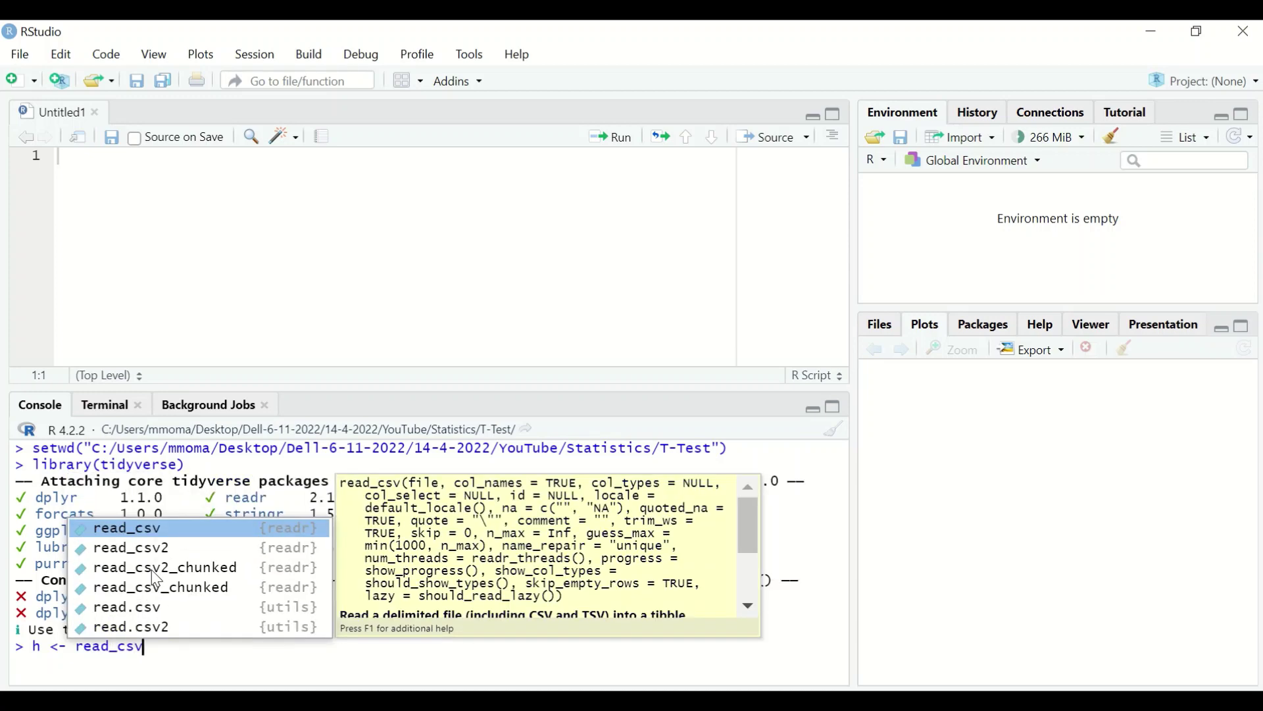
click(170, 534)
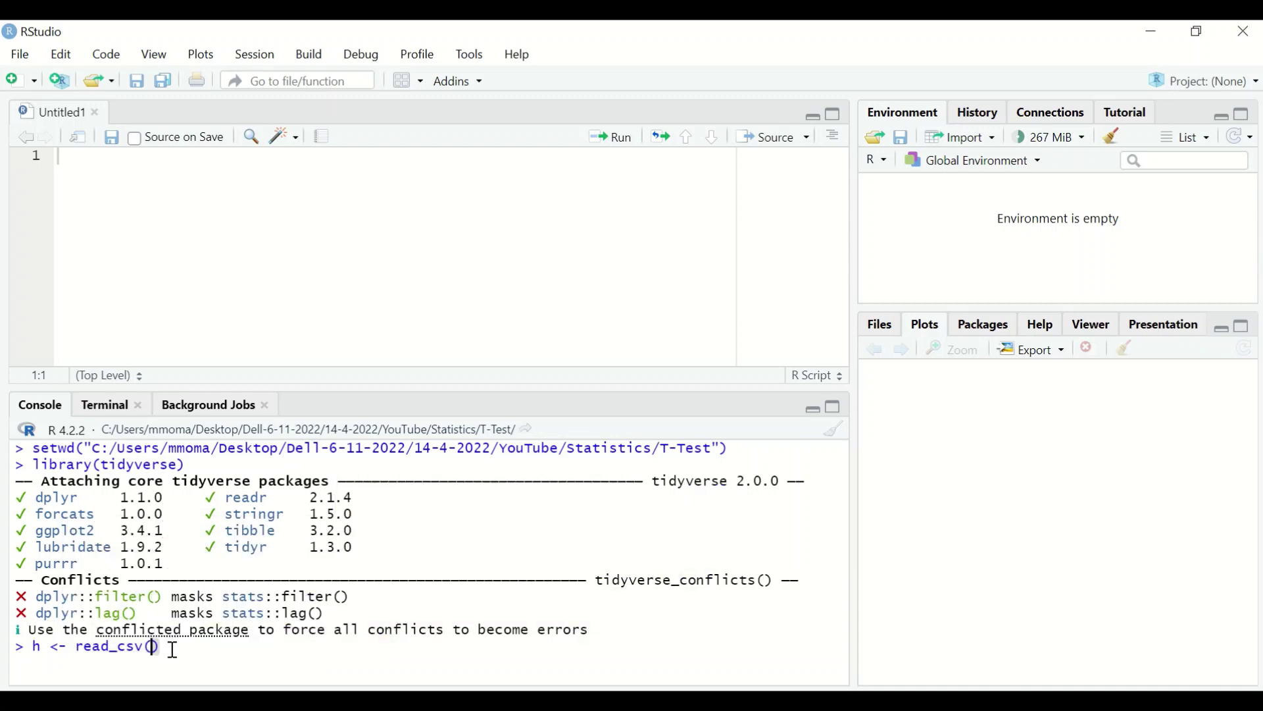
text("gender)
text(_height)
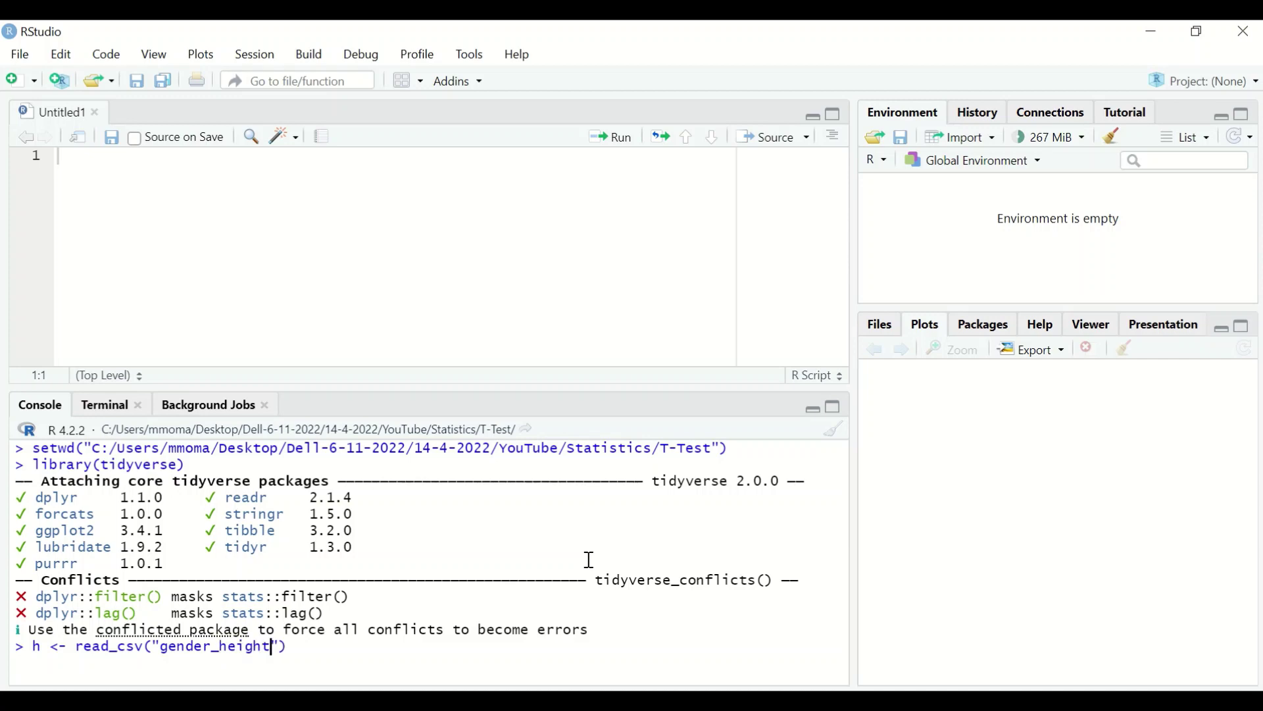
text(.csv)
key(Return)
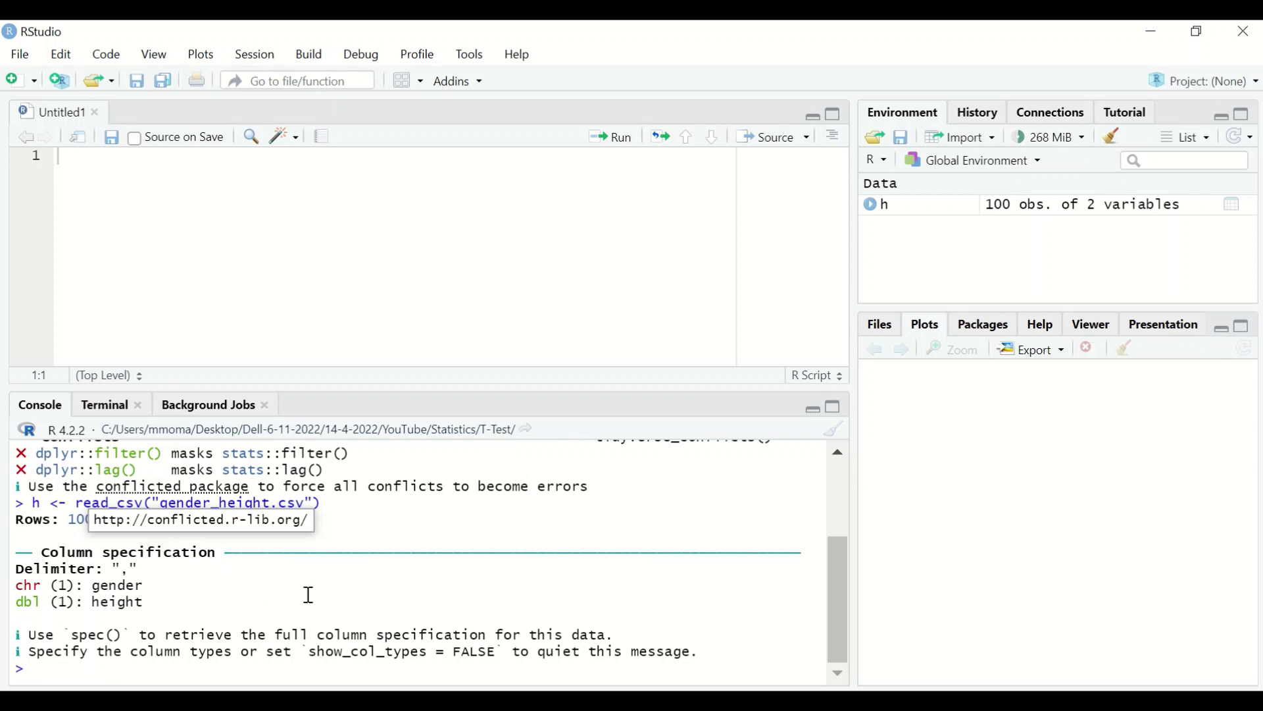
Open the data set h as a table by running view(h) in the console
text(view()
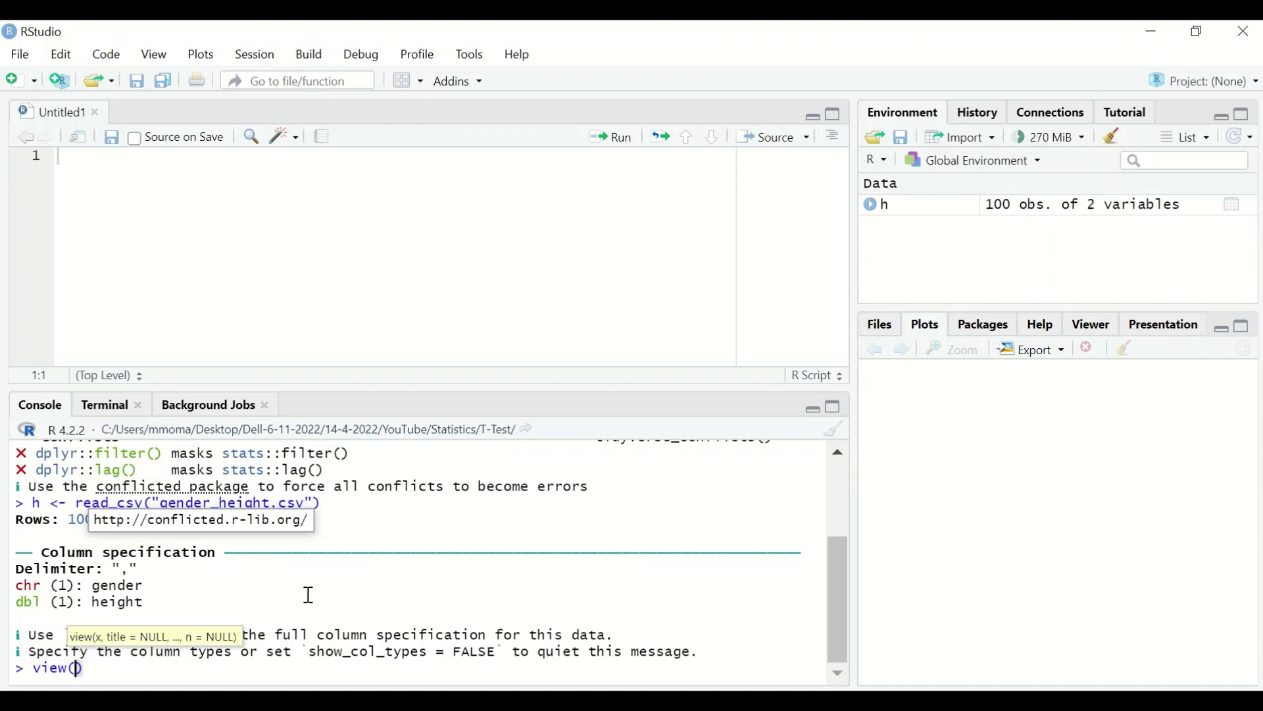
text(h)
key(Return)
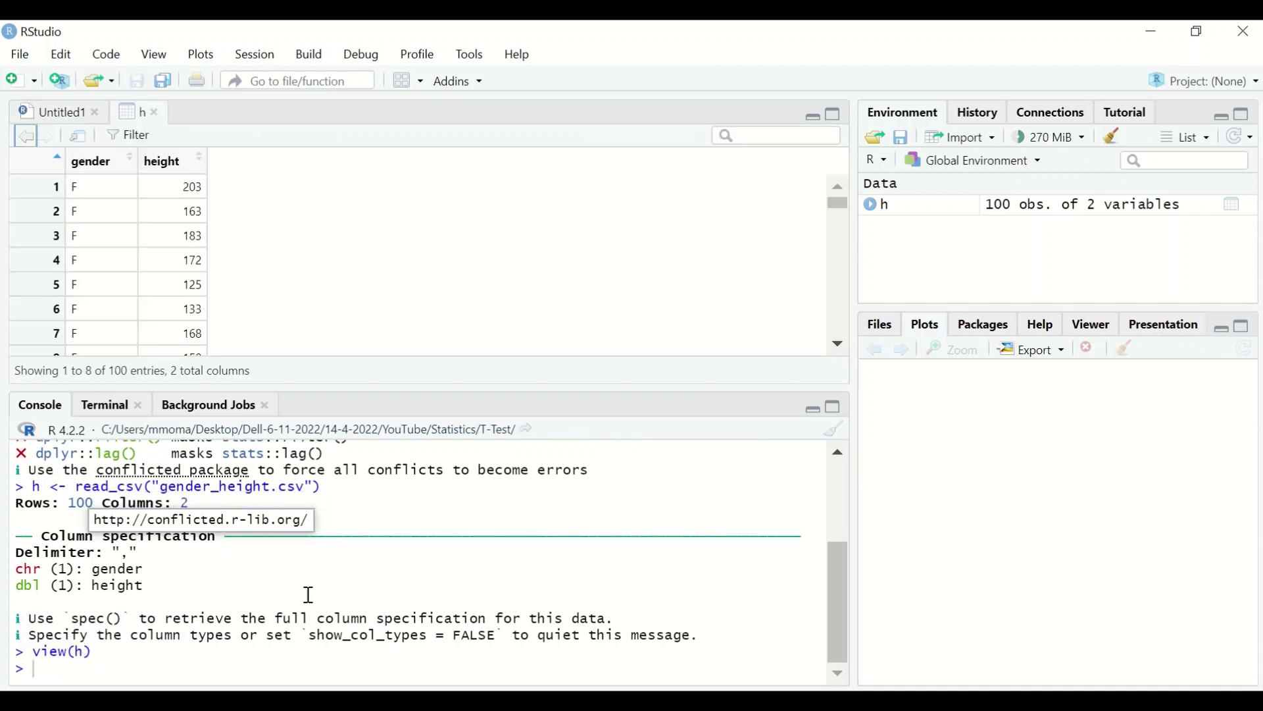
Examine the gender and height columns of the h table from the first rows through to the last
scroll(207, 209, down, 1)
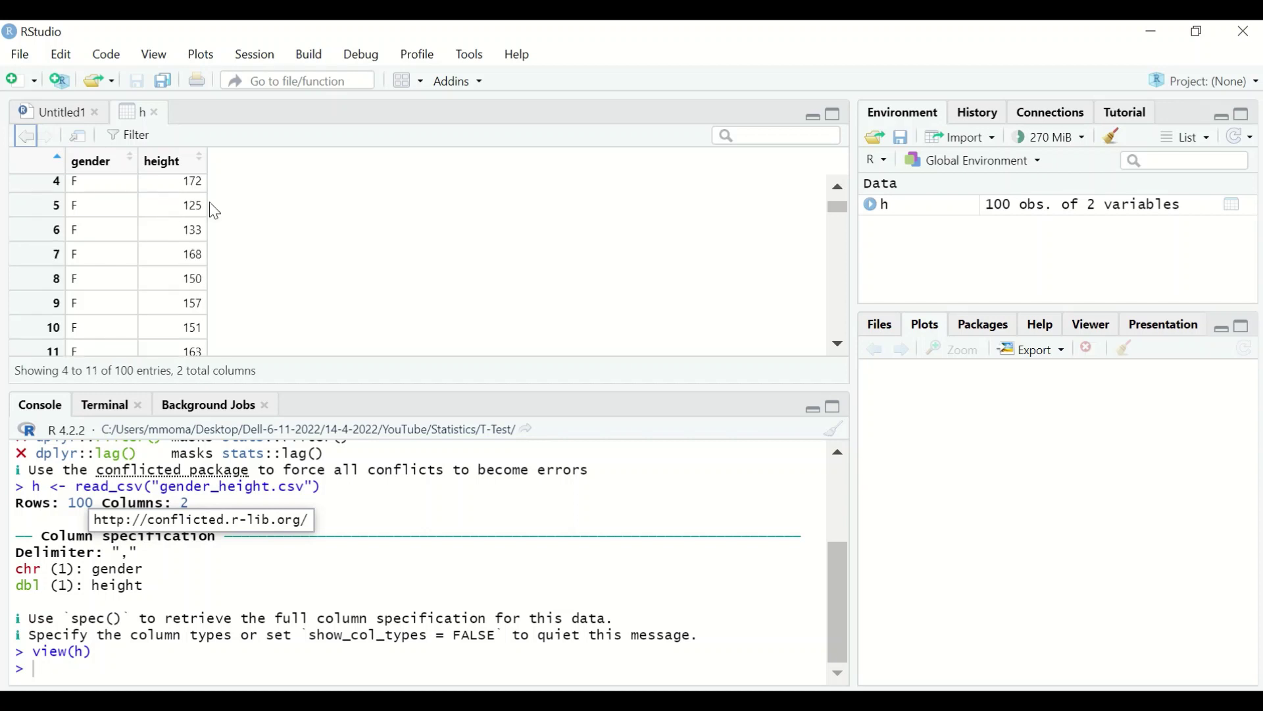
drag(838, 207, 826, 180)
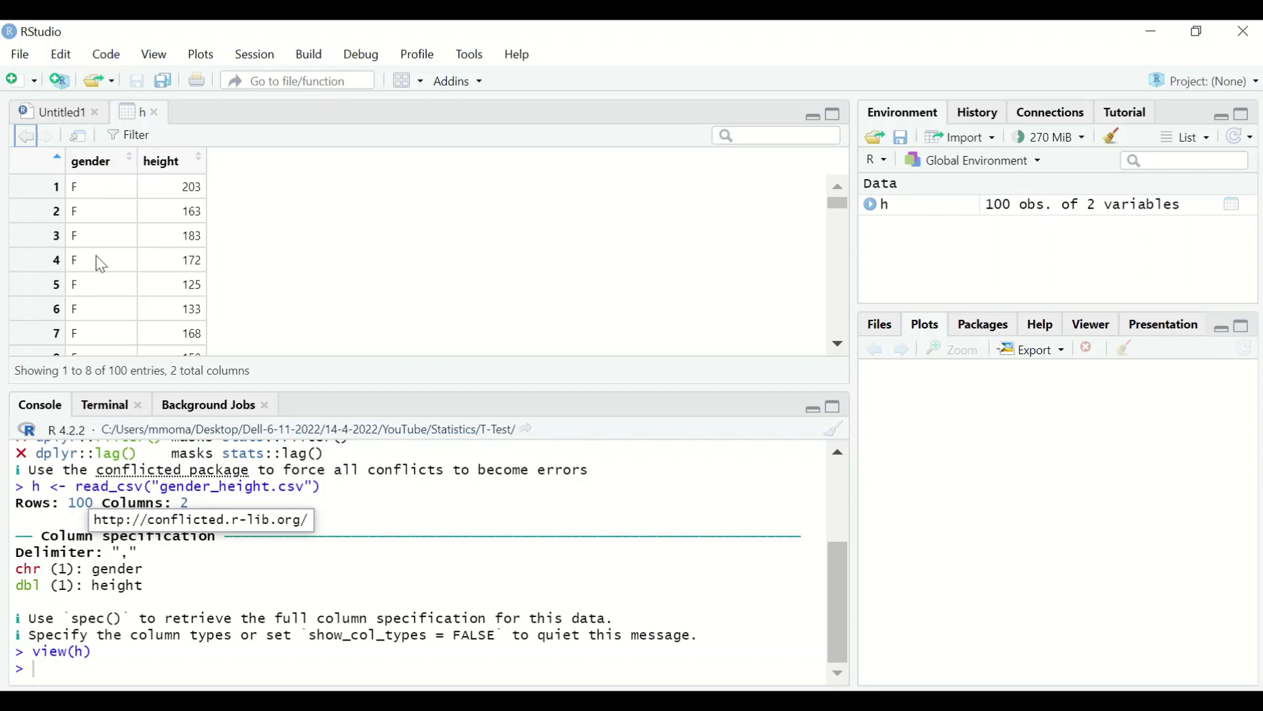
scroll(94, 213, down, 15)
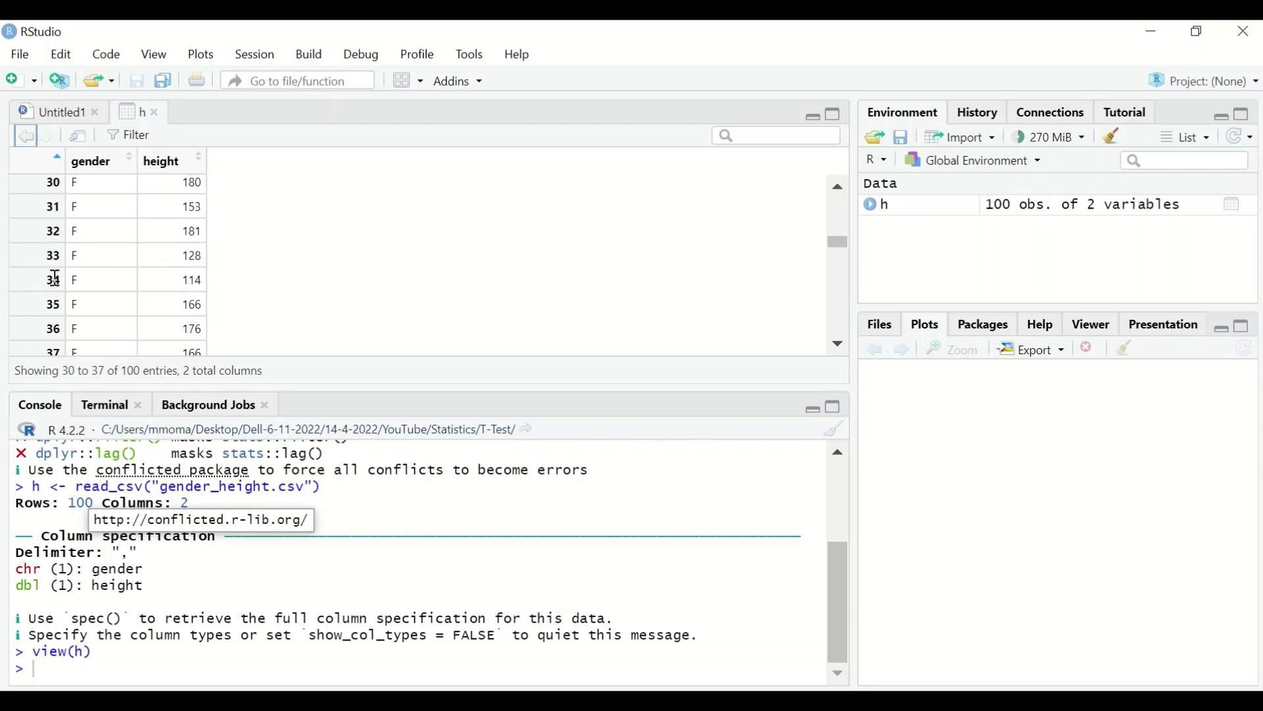
scroll(107, 300, up, 15)
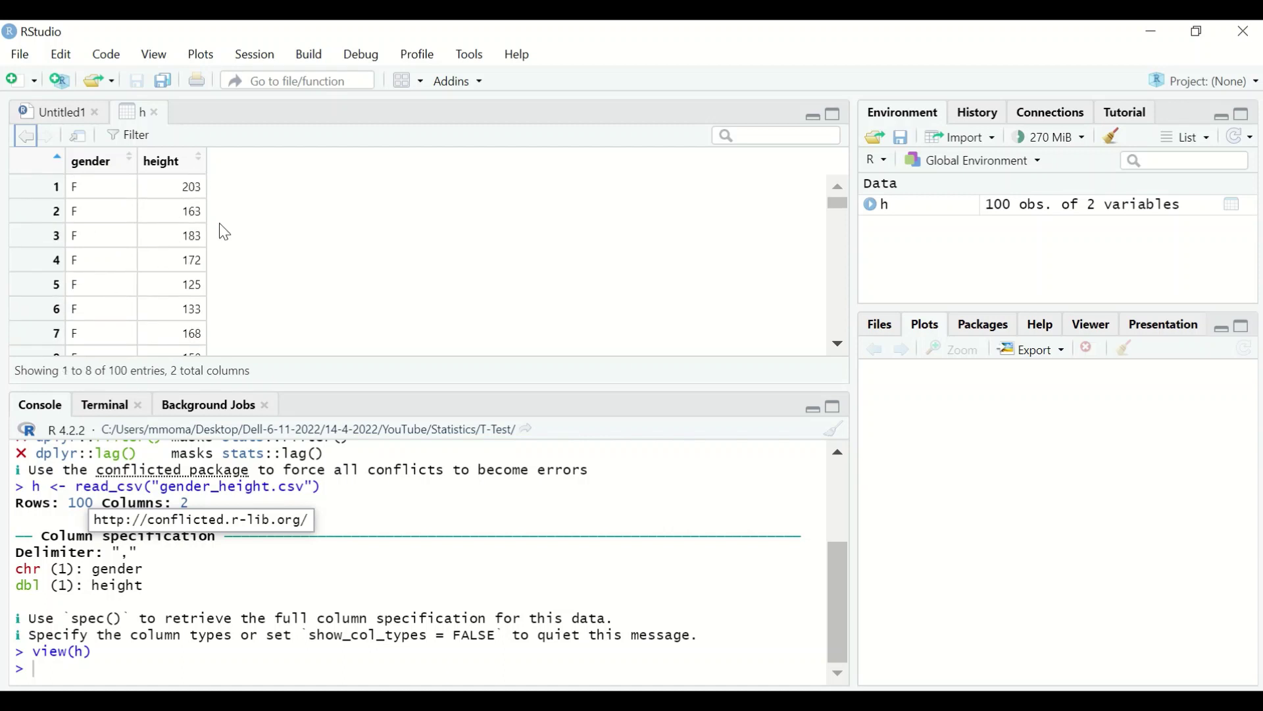
scroll(170, 224, down, 2)
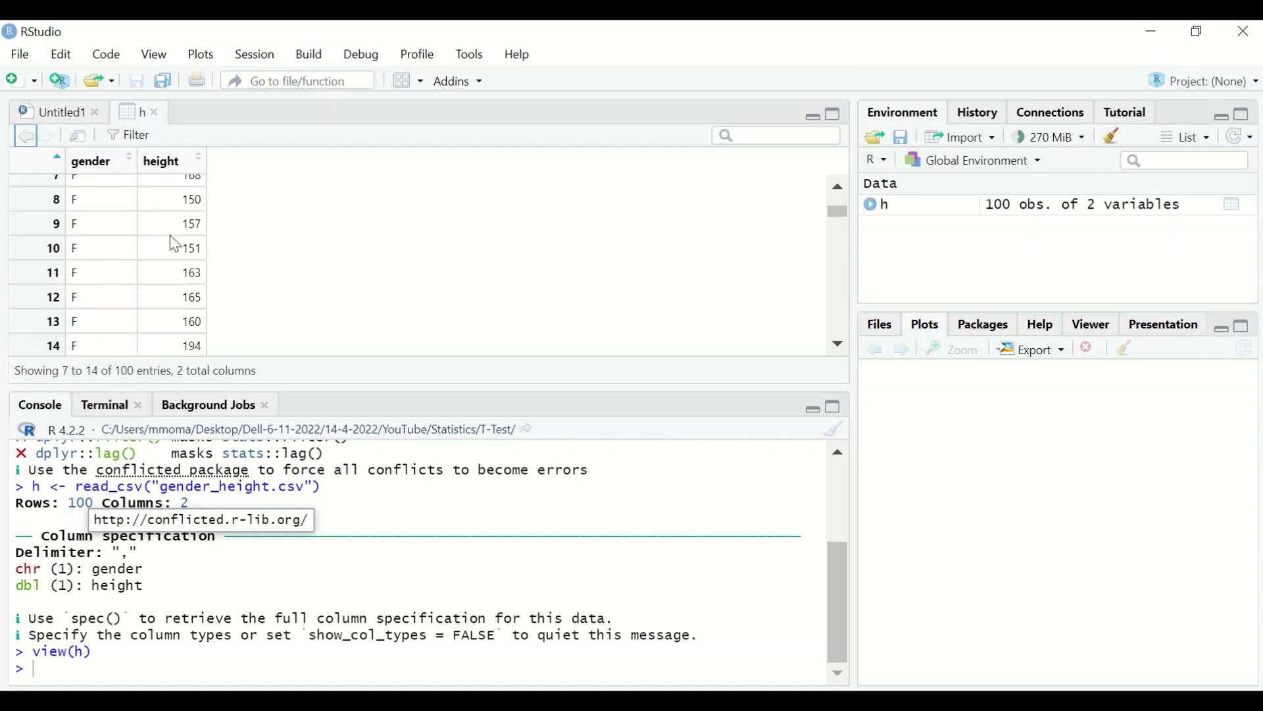
scroll(173, 237, up, 2)
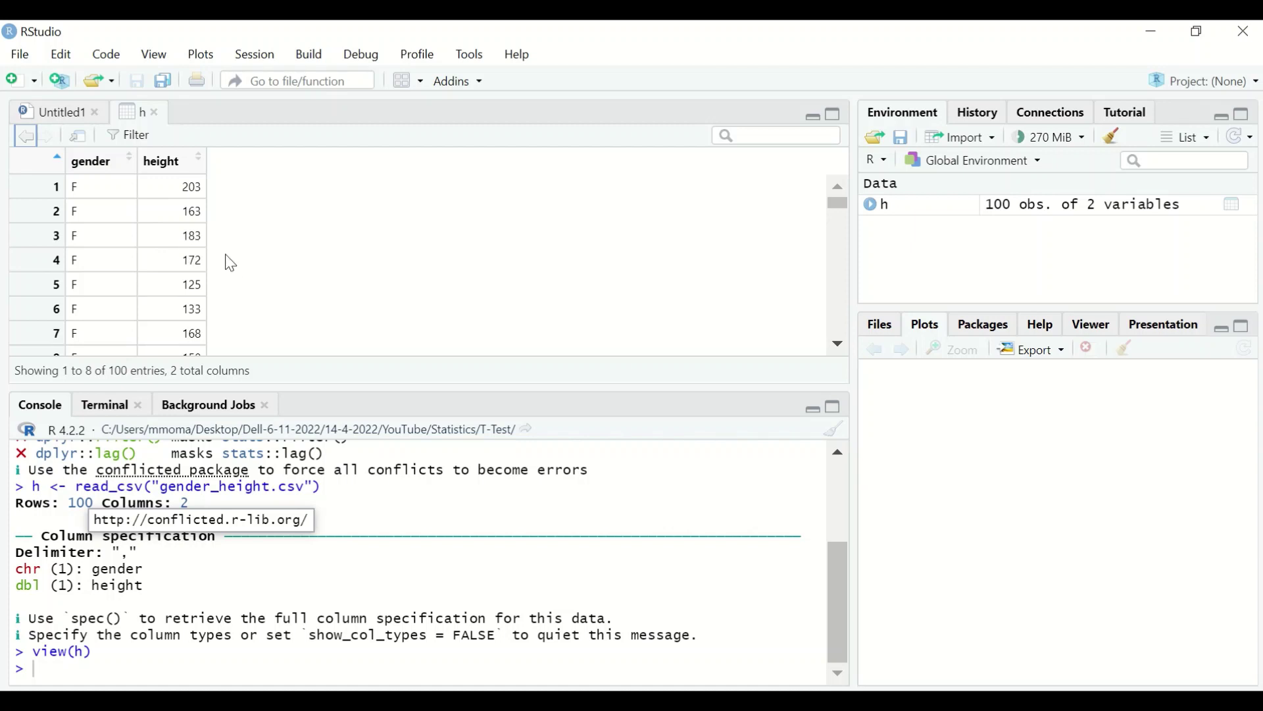
scroll(164, 209, down, 1)
scroll(171, 228, up, 1)
scroll(274, 271, down, 20)
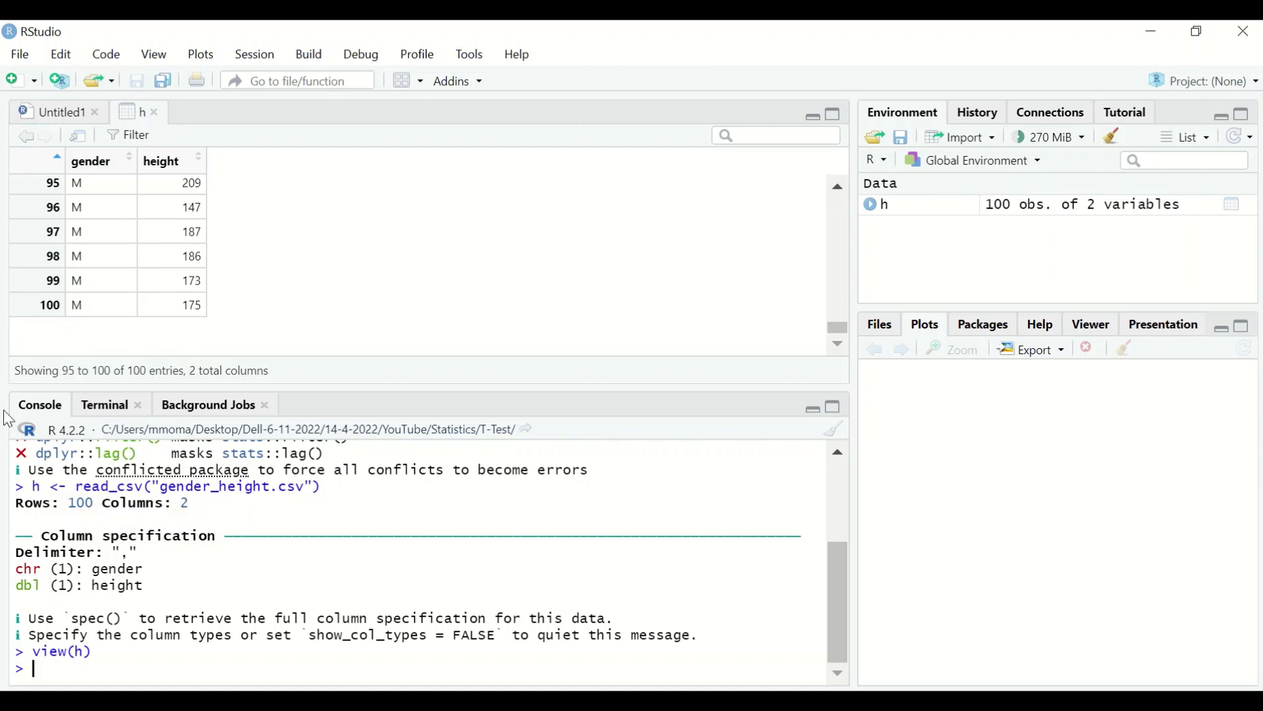
scroll(290, 204, up, 5)
scroll(293, 206, up, 19)
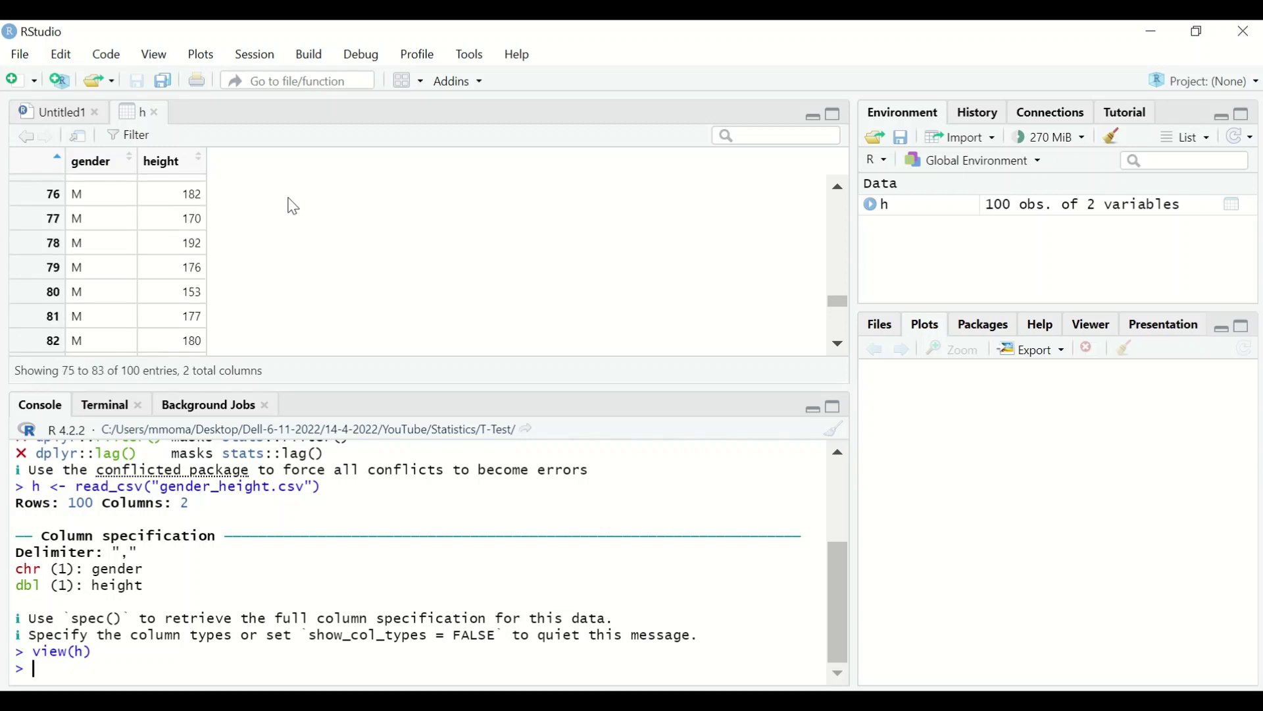
scroll(293, 207, down, 20)
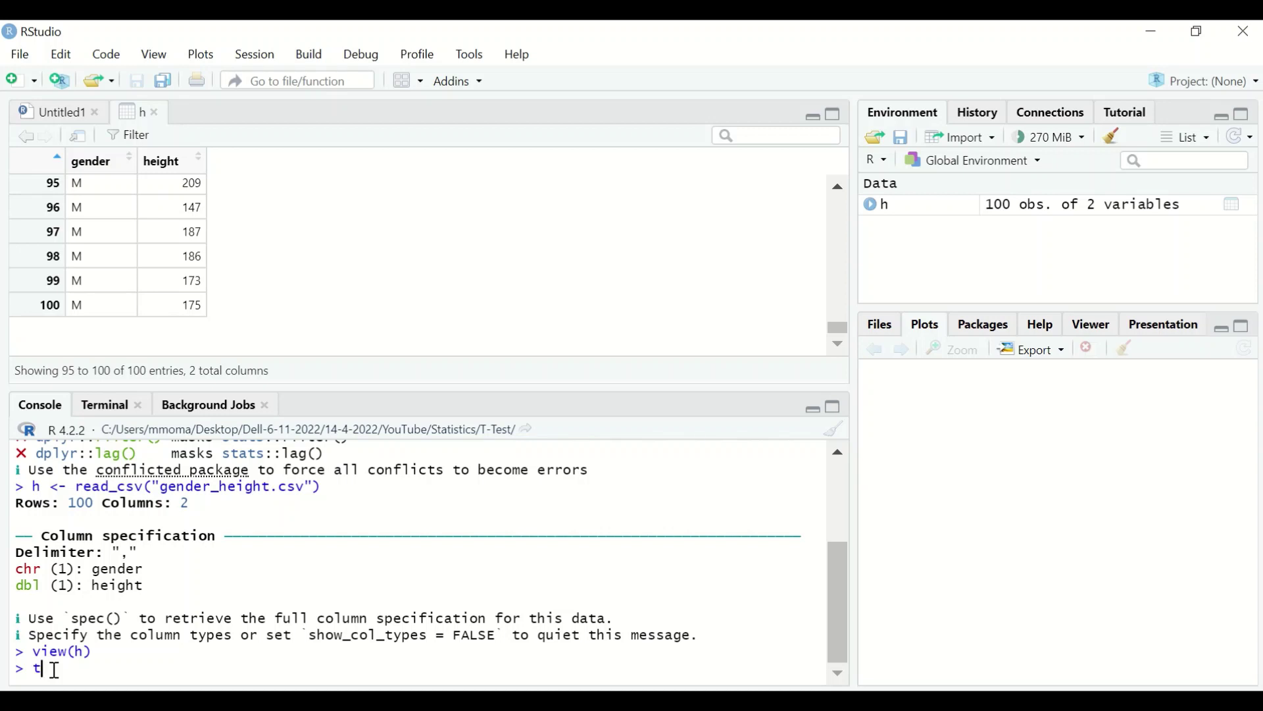
Run a two-sample t-test of height by gender on h with t.test(data=h, height~gender)
text(t()
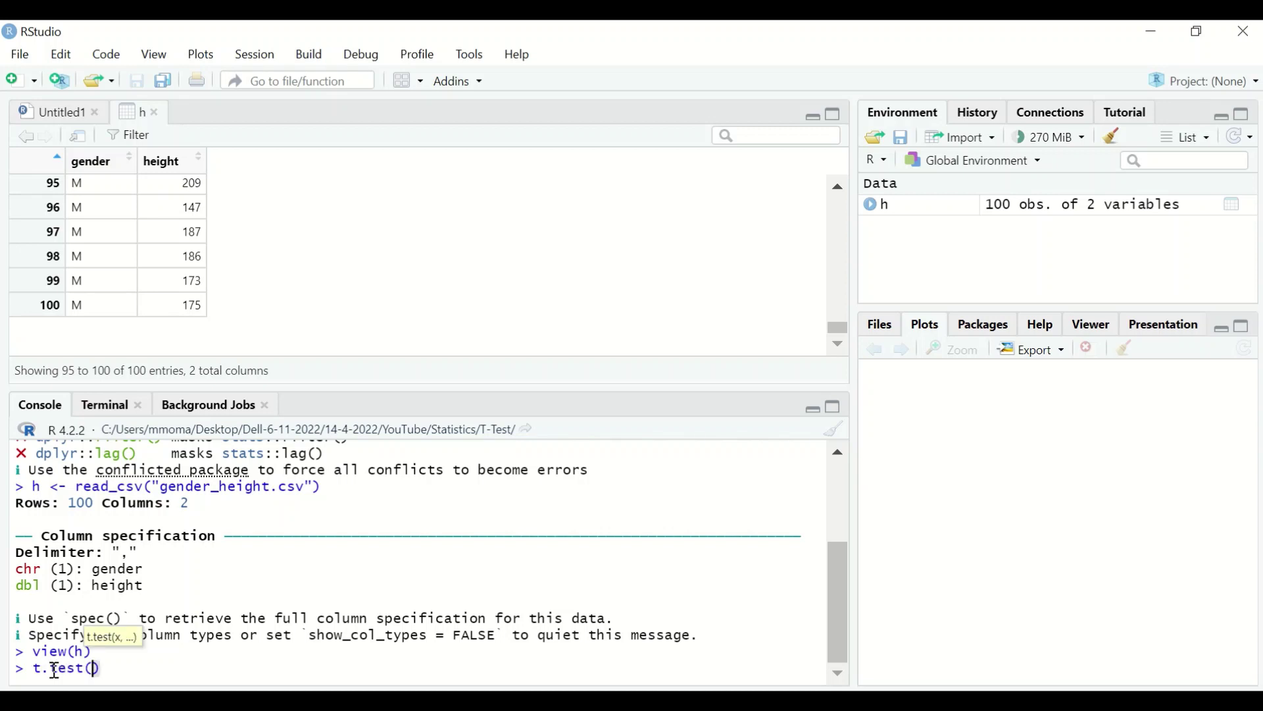
text(data)
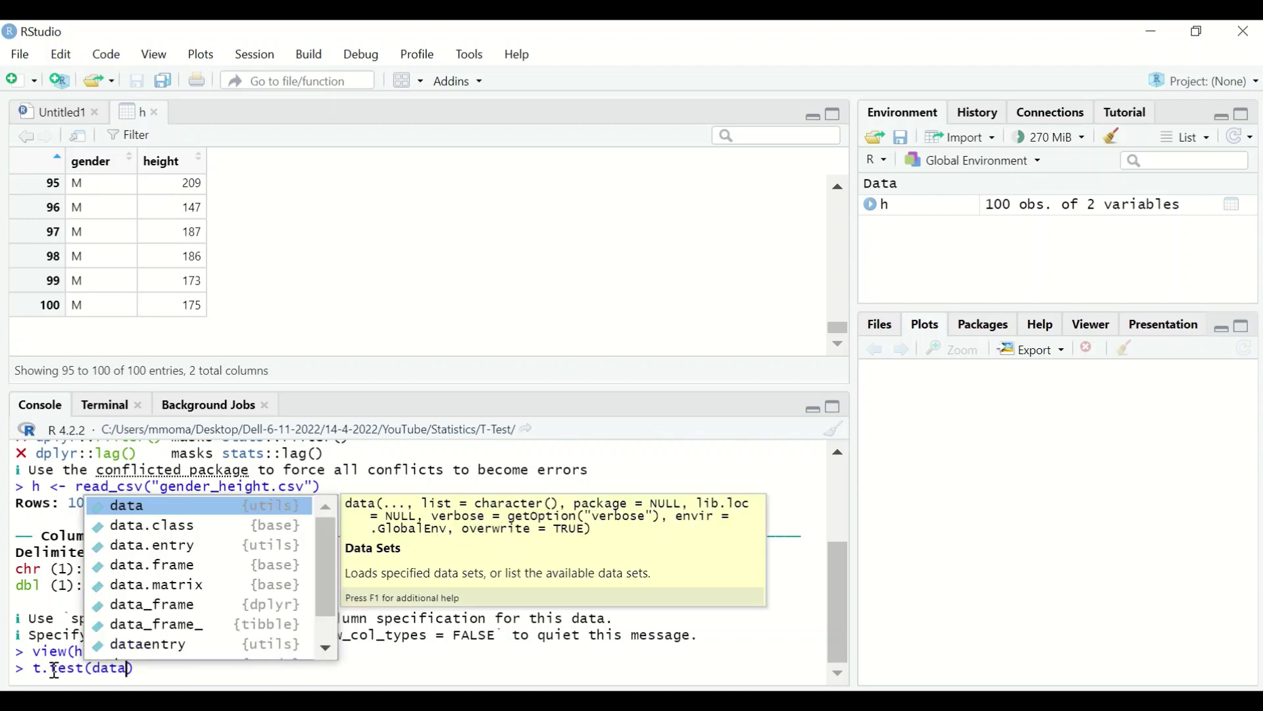
text(=)
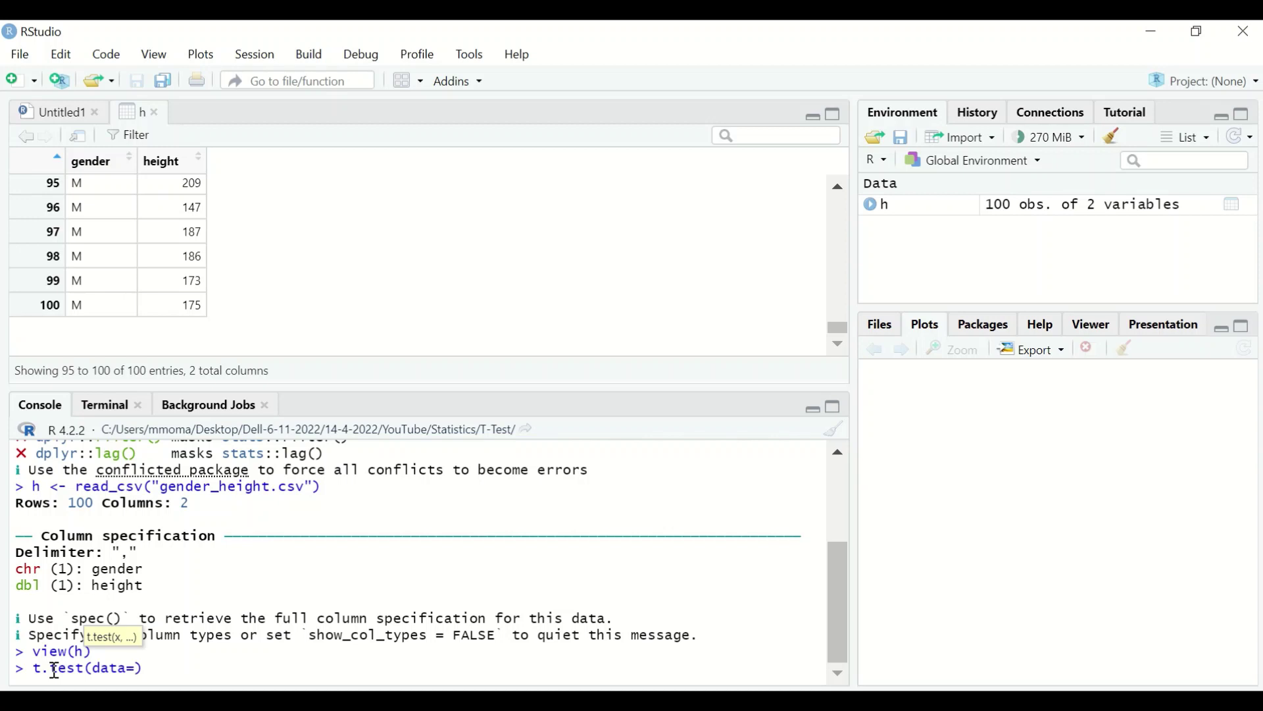
text(h,)
text(height~)
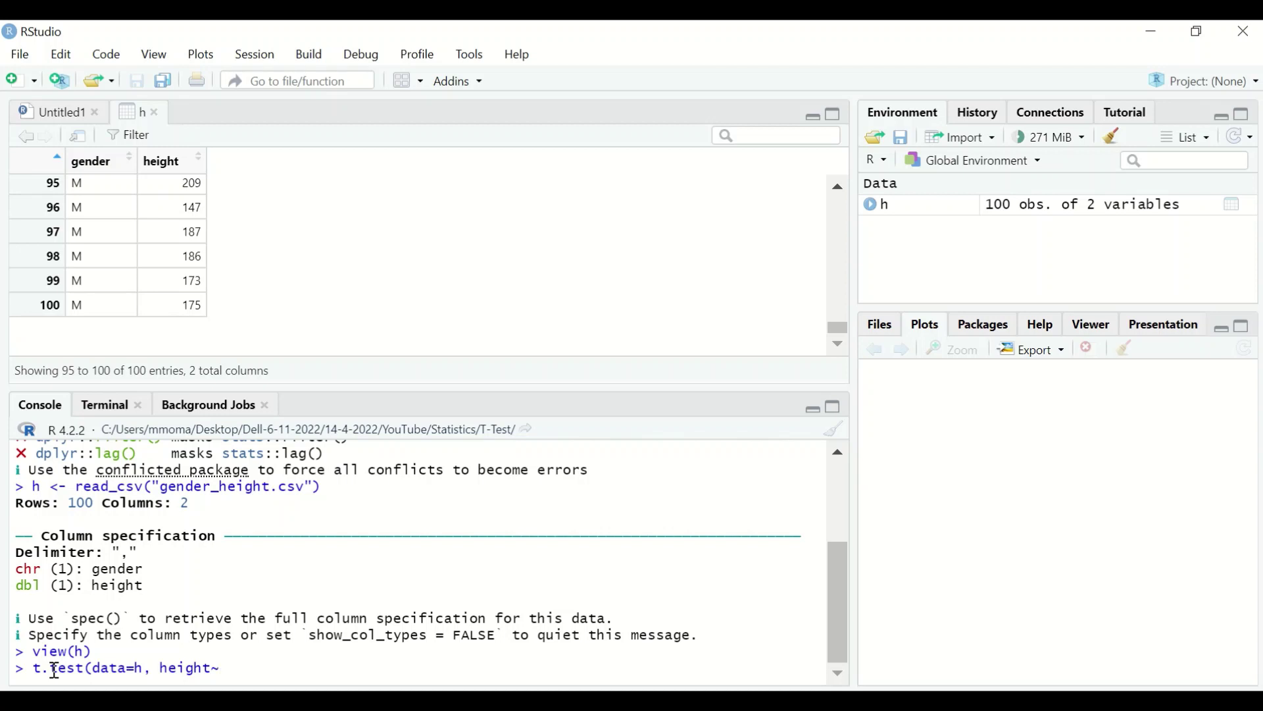
text(gender))
key(Return)
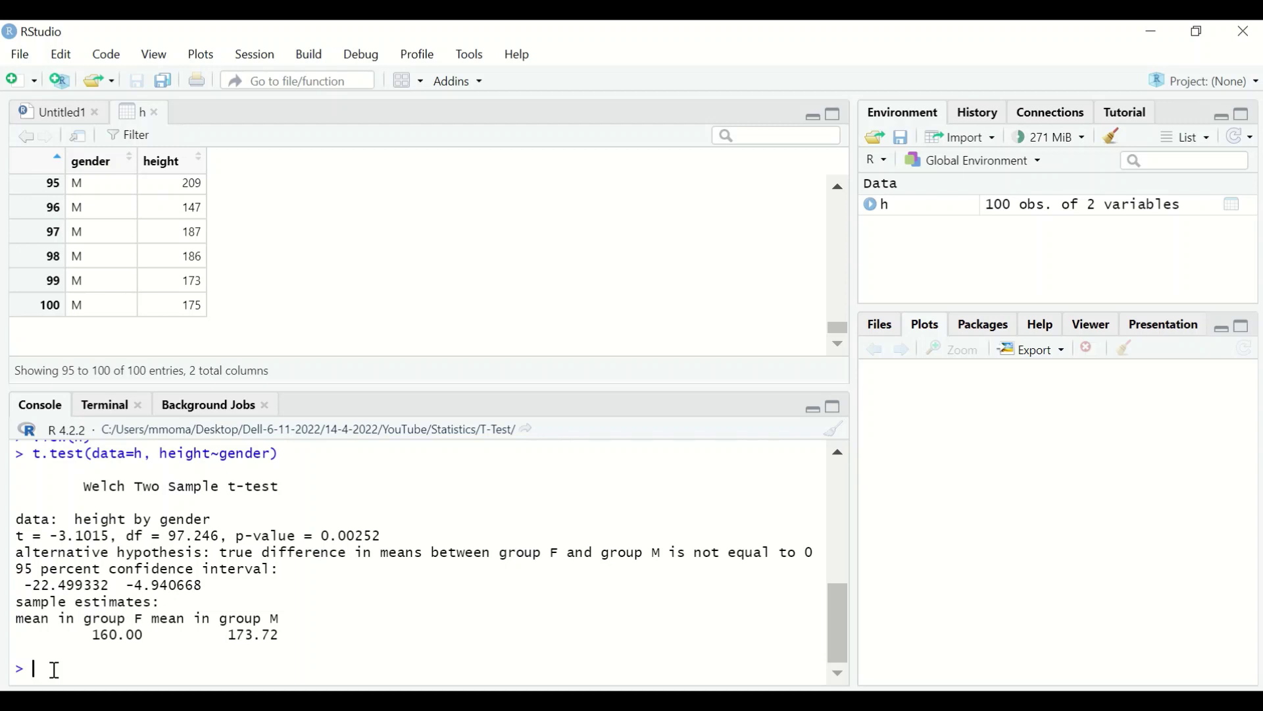